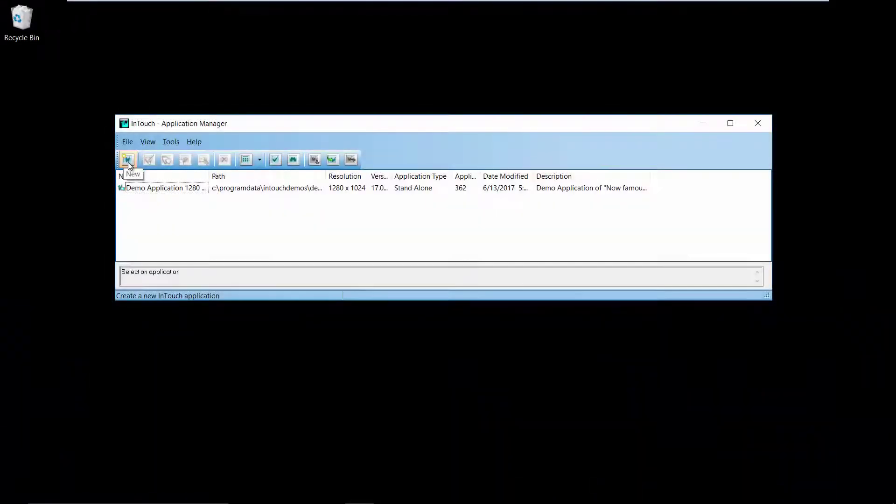
- Start a new application based on the Side Navigation HD 1920 x 1080 template
left_click(128, 162)
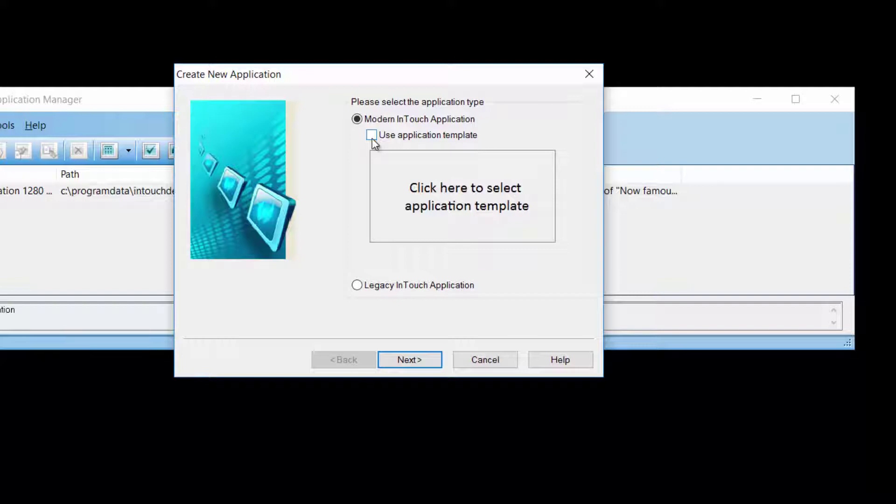
left_click(371, 135)
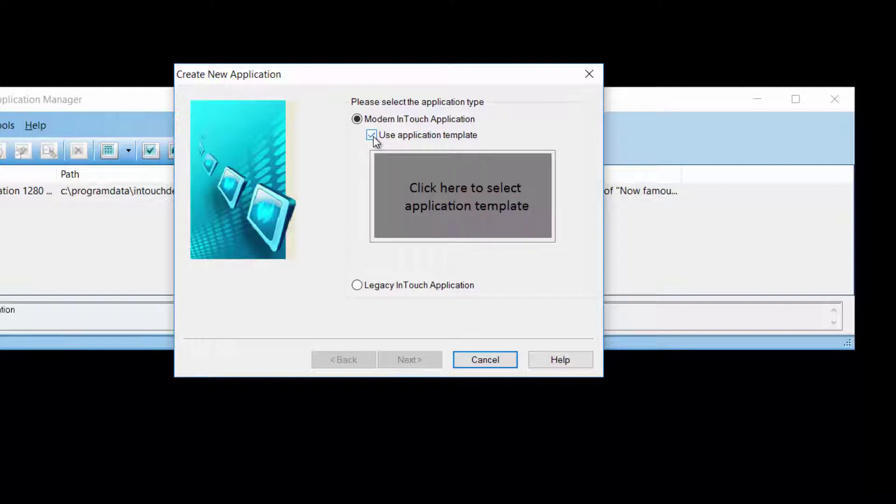
left_click(464, 212)
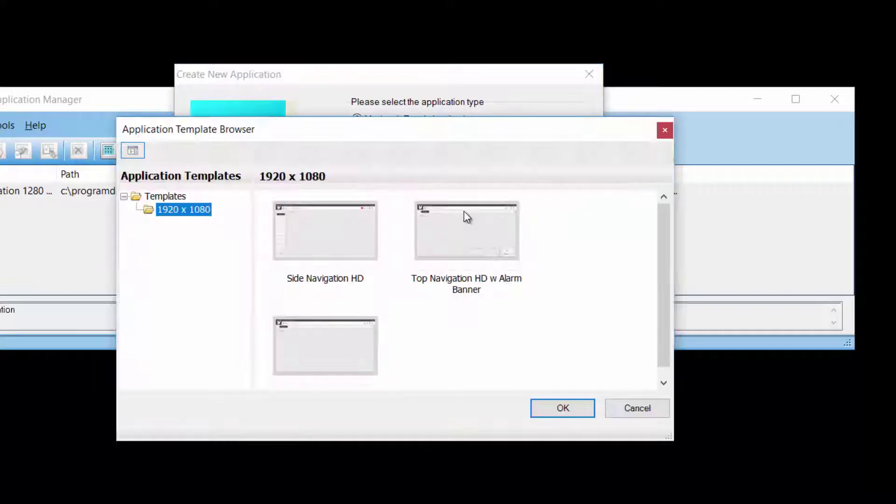
left_click(330, 237)
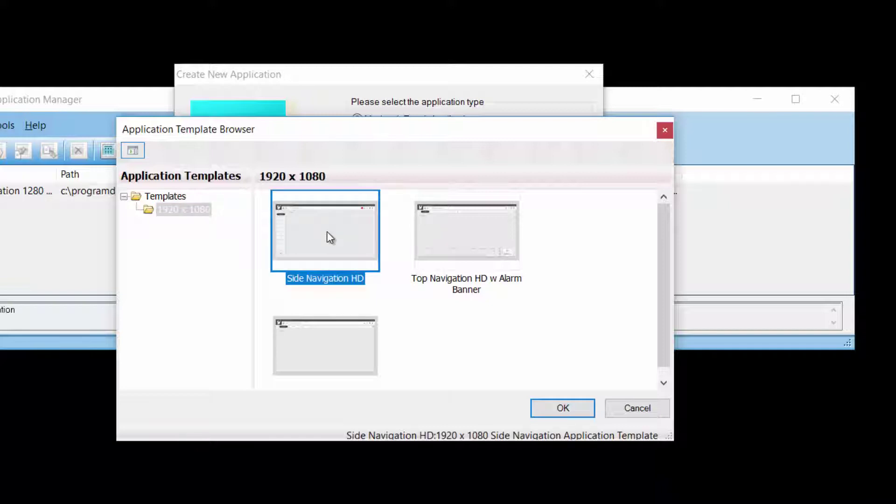
left_click(584, 410)
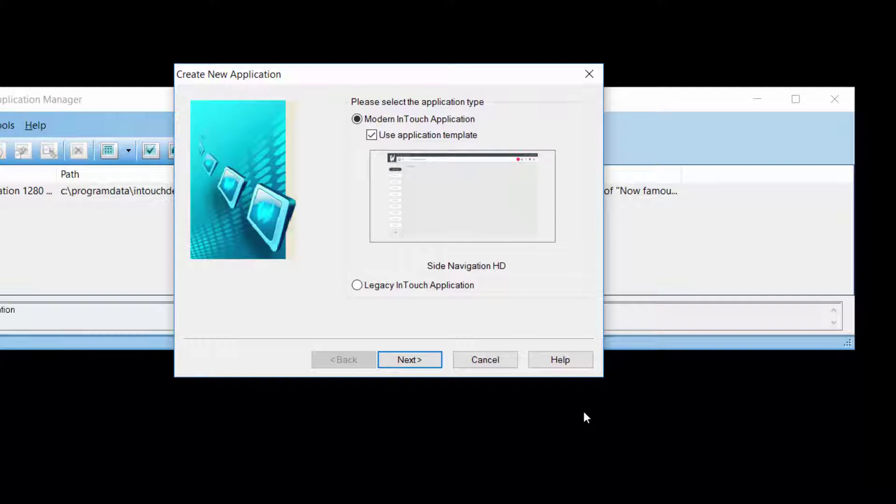
- Create 'Chocolate Milk Factory' at Screen Resolution, described as 'Demo from app template'
left_click(420, 362)
left_click(408, 360)
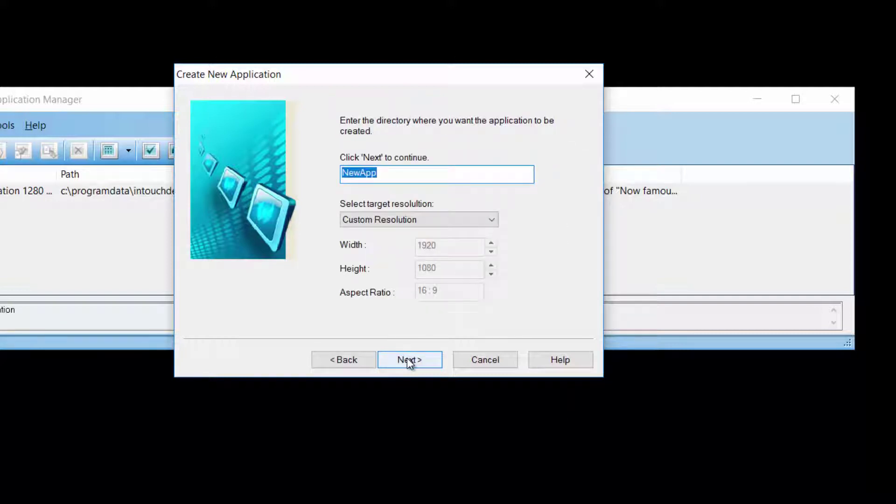
type("Chocolate Milk Factory")
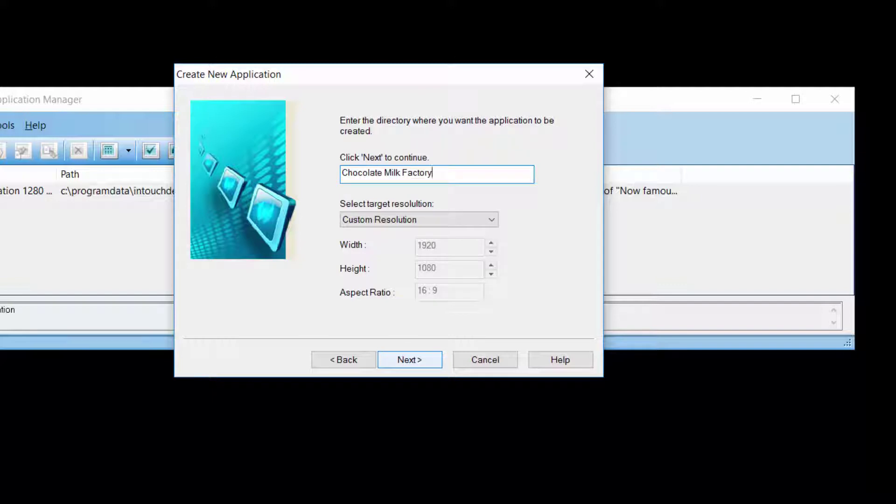
key("ctrl+a")
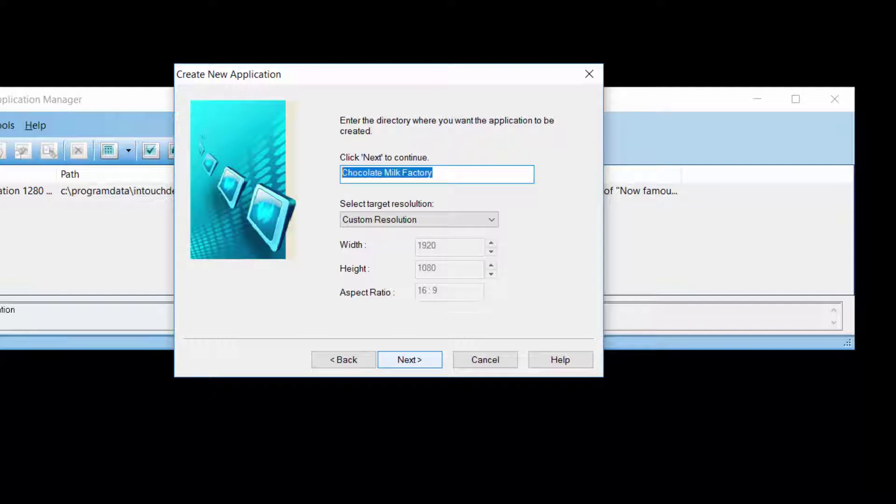
left_click(494, 223)
left_click(456, 234)
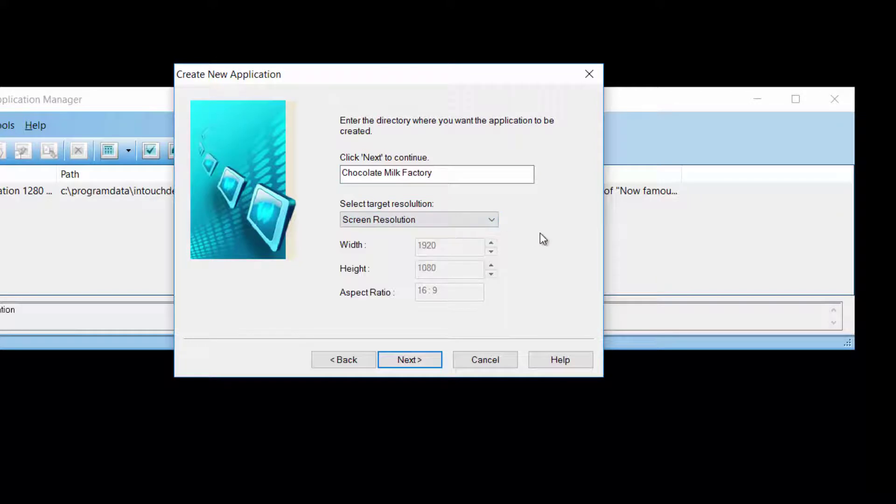
left_click(424, 358)
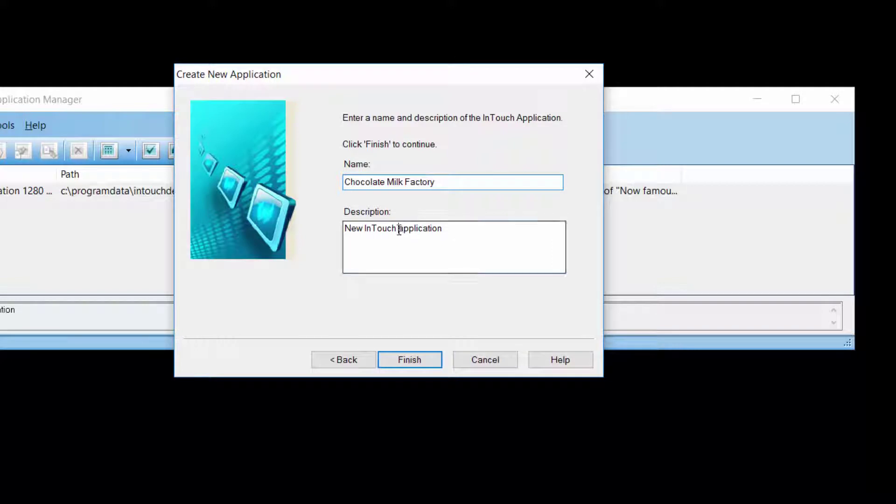
left_click_drag(400, 228, 344, 228)
type("Demo ")
type(" from app templa")
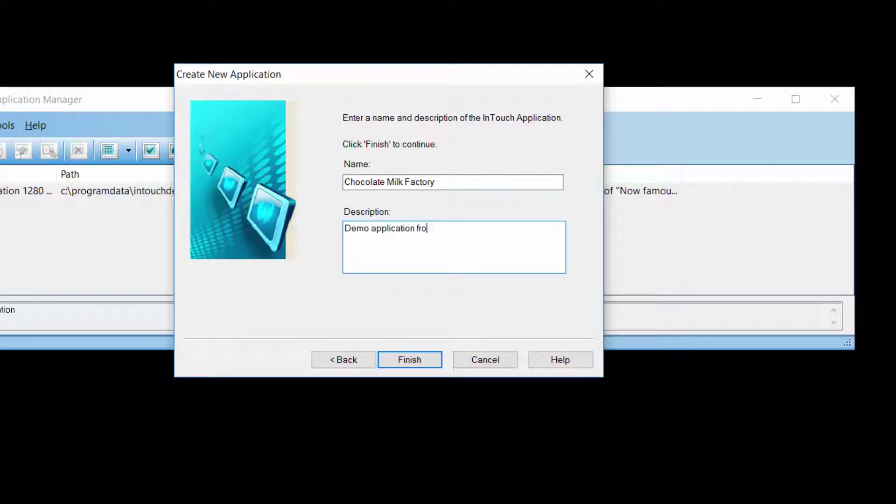
type("te")
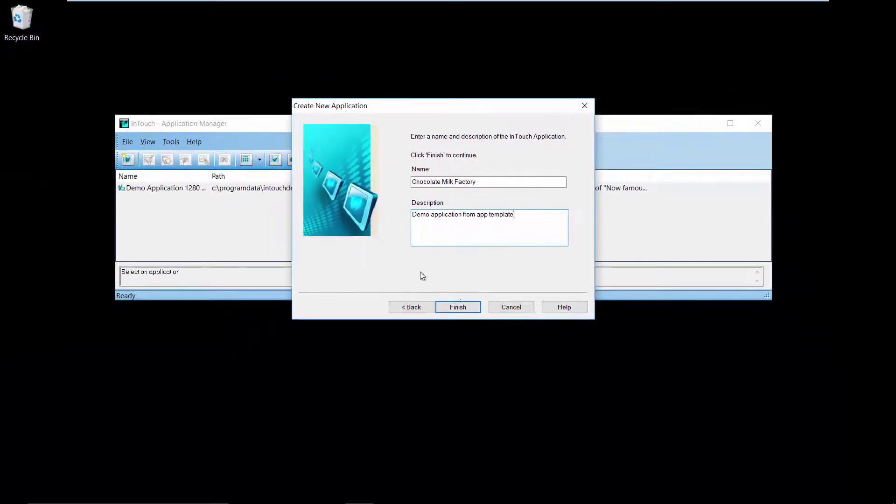
left_click(437, 330)
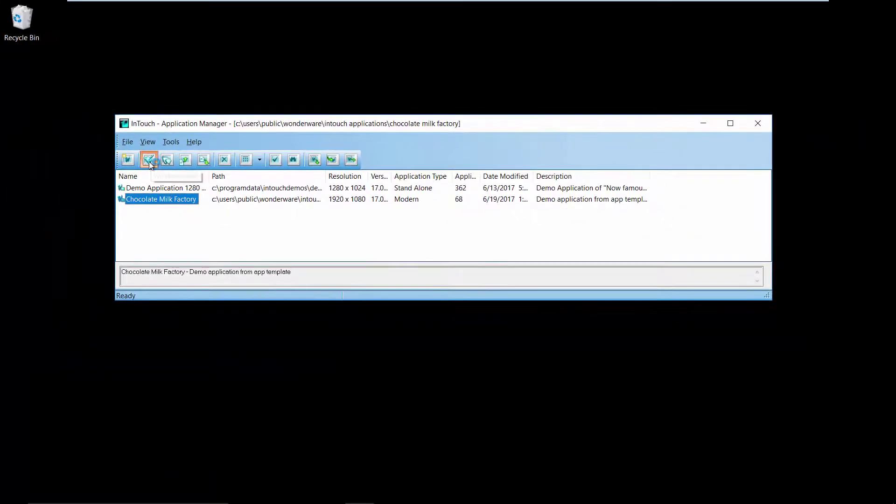
- Open Chocolate Milk Factory in WindowMaker with Navigation Bar HD, Title Bar HD and ContentFrame windows
left_click(143, 161)
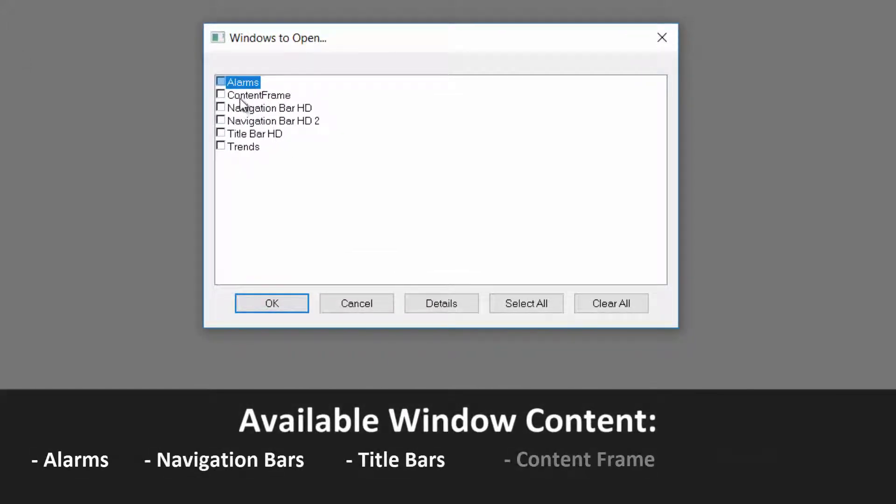
left_click(221, 108)
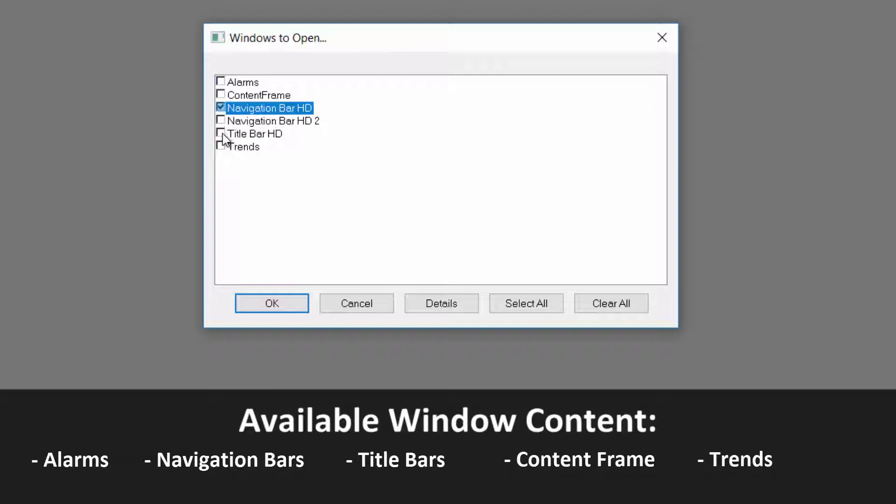
left_click(221, 134)
left_click(221, 94)
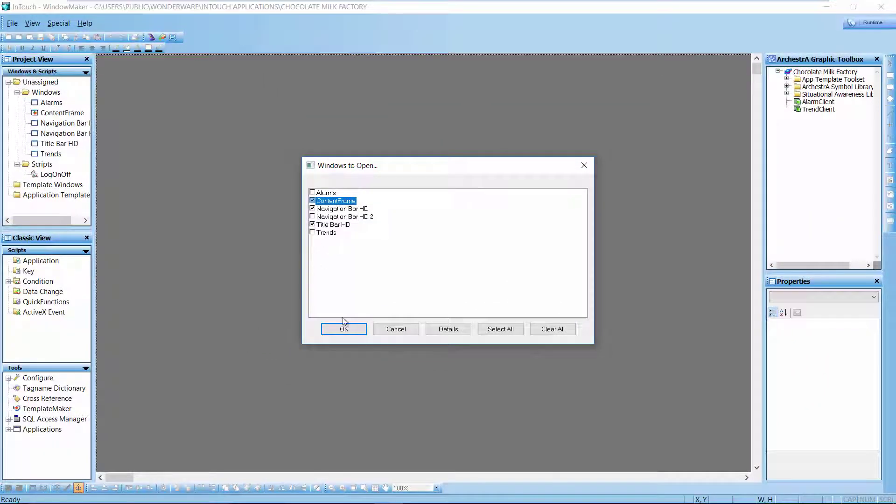
left_click(280, 307)
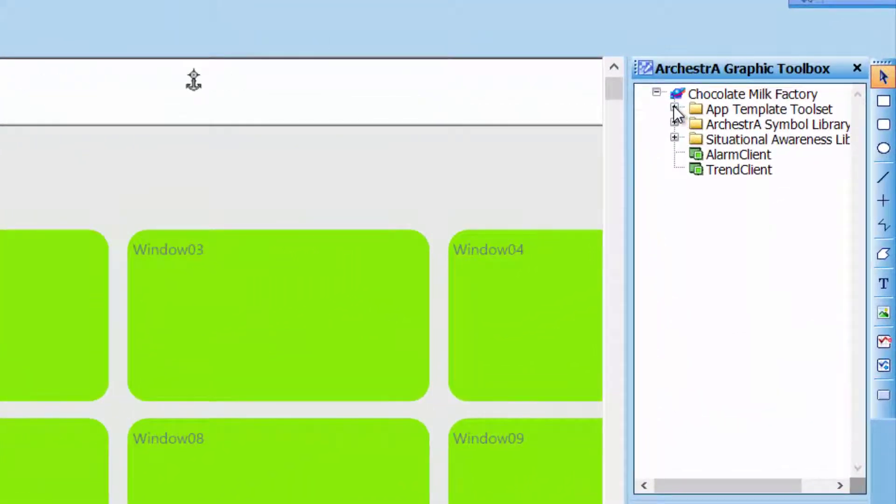
- Expand App Template Toolset > Windows to list the Alarms through Window20 symbols
left_click(674, 107)
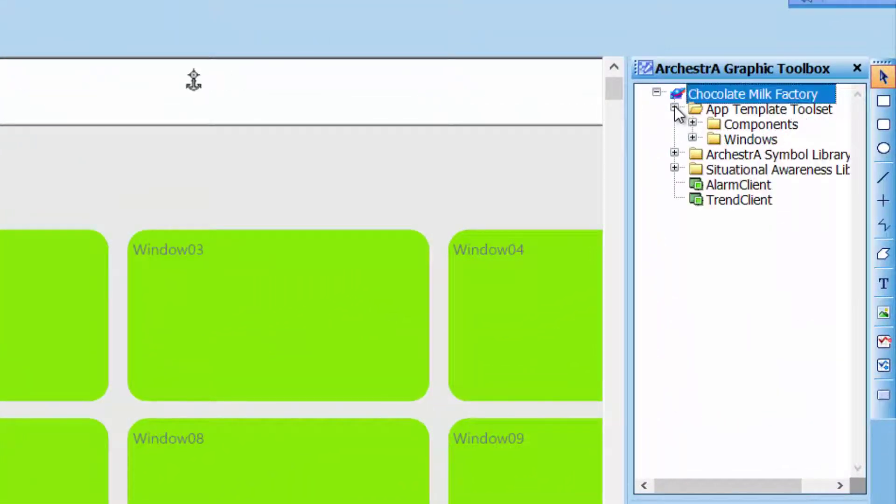
left_click(692, 138)
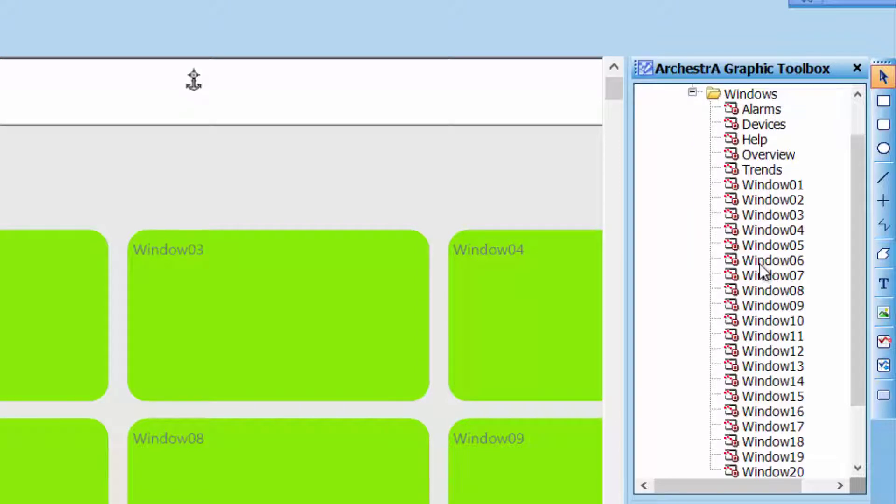
mouse_move(746, 192)
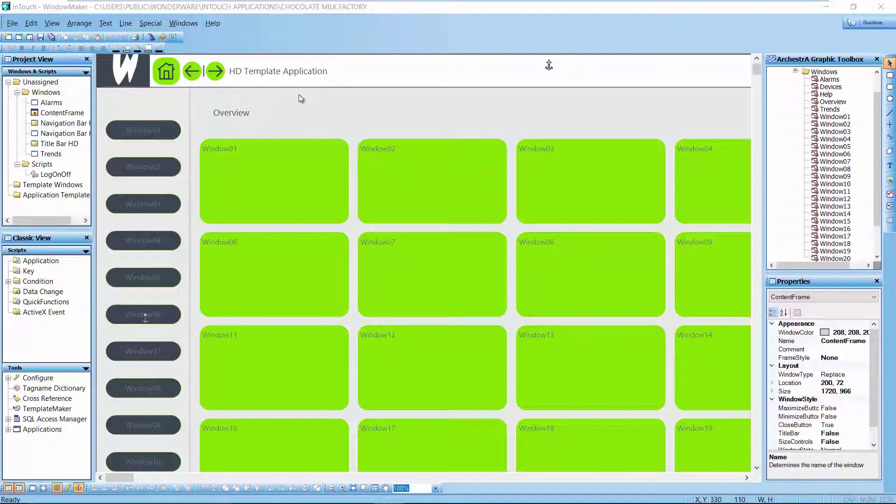
- Run the application in WindowViewer and dismiss the log on prompt without signing in
left_click(884, 27)
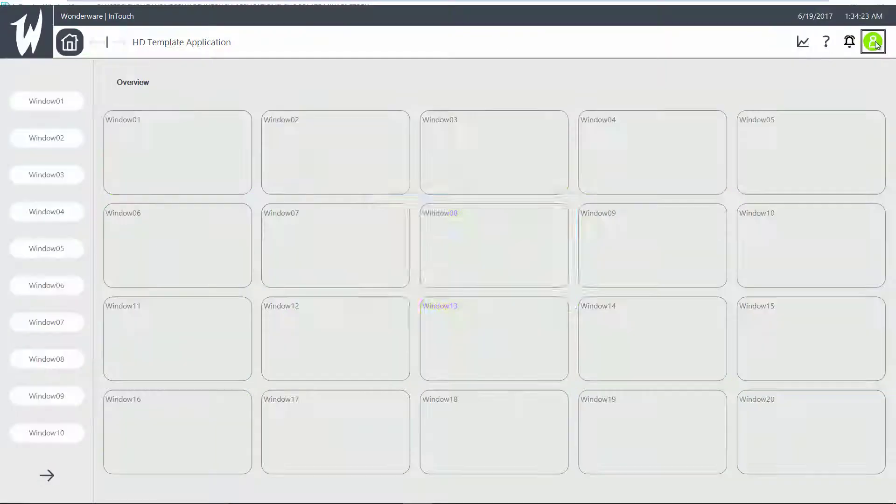
left_click(875, 41)
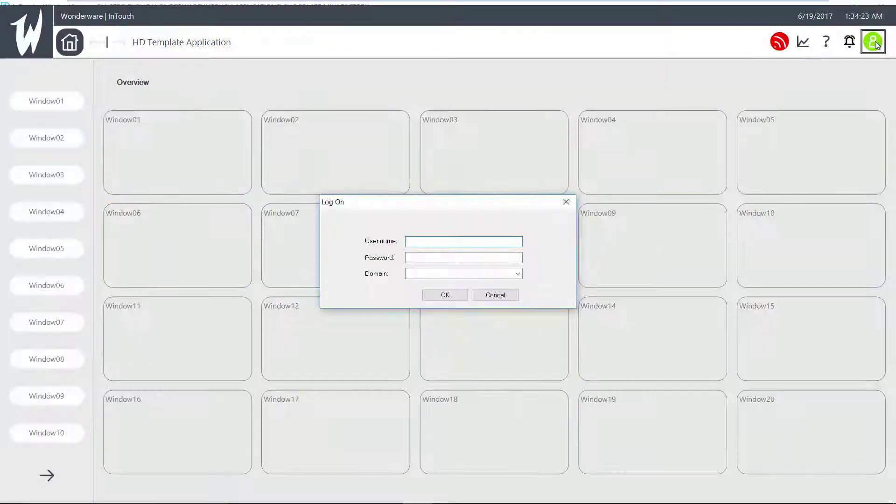
left_click(499, 296)
left_click(321, 184)
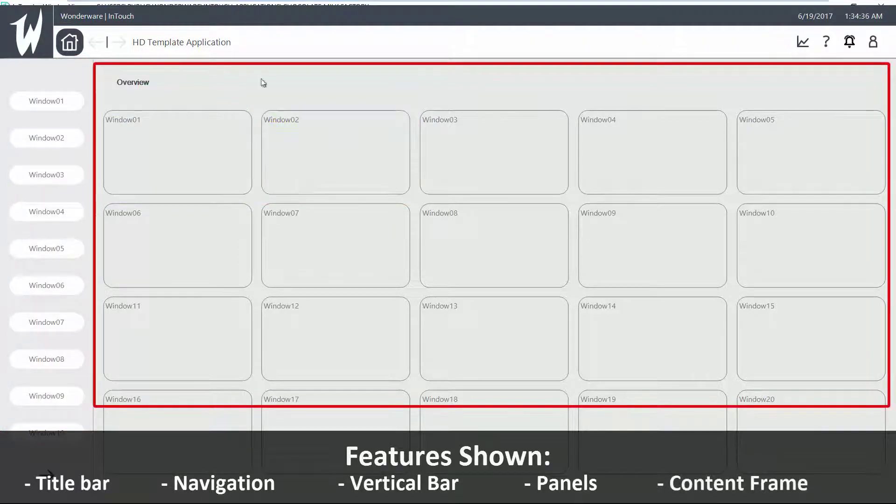
- Show Window01, Window02, Window03, Window08 and Window09 in the content frame in turn
left_click(57, 100)
left_click(57, 137)
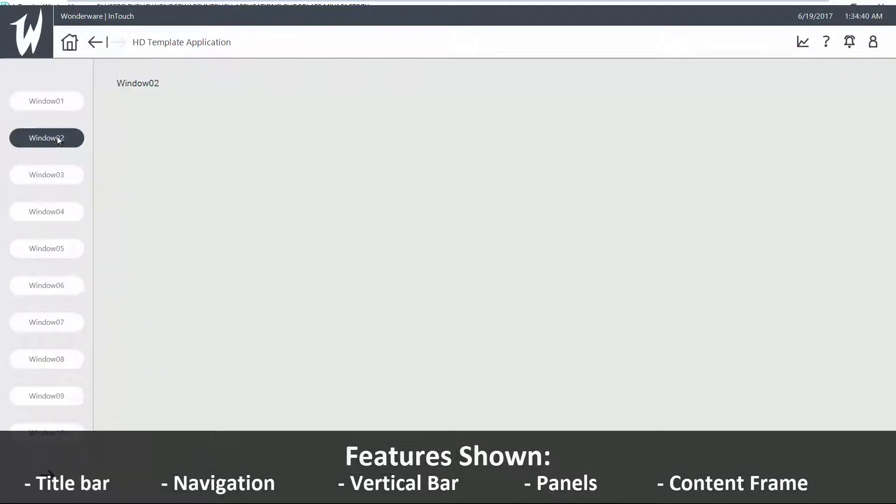
left_click(57, 174)
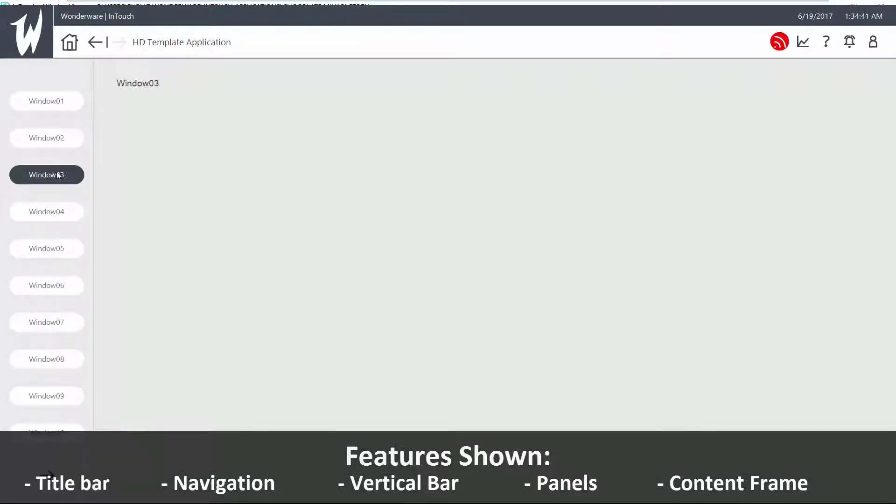
left_click(62, 368)
left_click(62, 394)
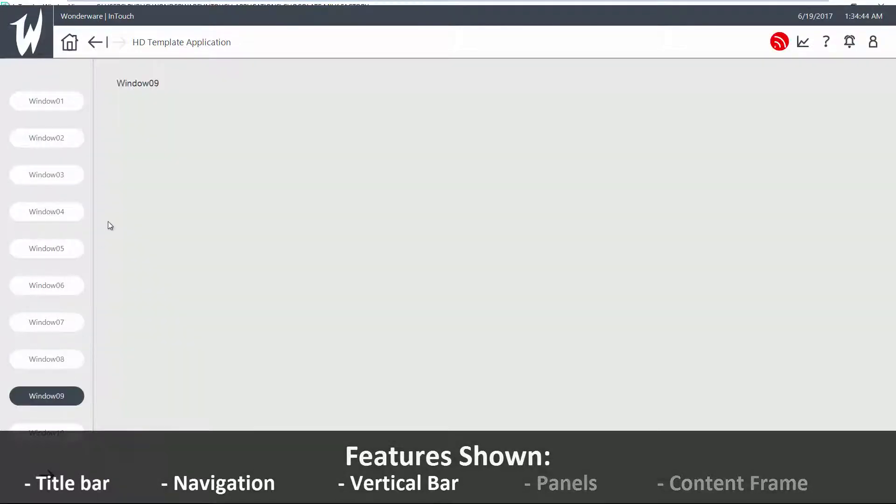
- Go back twice to Window03, forward twice to Window09, then return to Overview
left_click(95, 47)
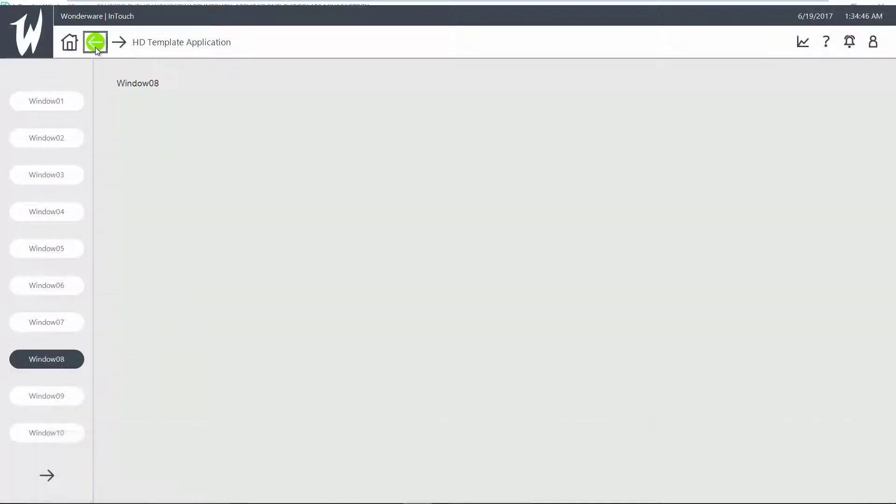
left_click(96, 46)
left_click(117, 46)
left_click(116, 45)
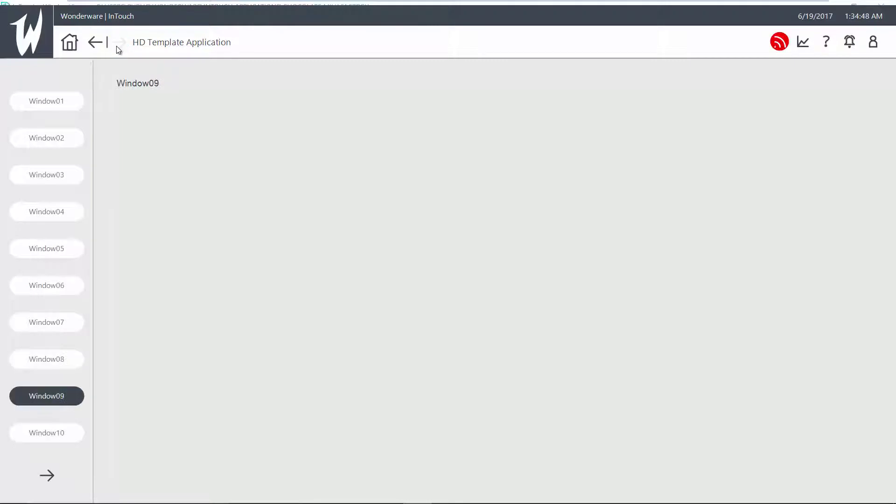
left_click(72, 44)
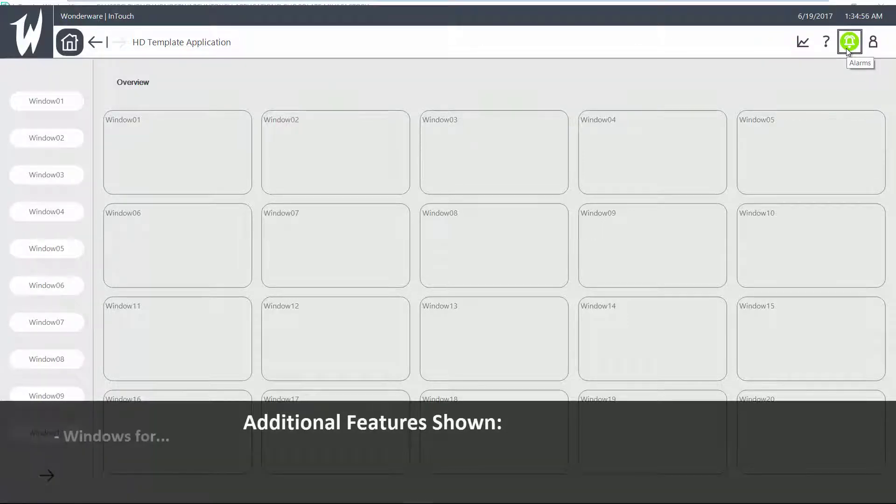
left_click(846, 49)
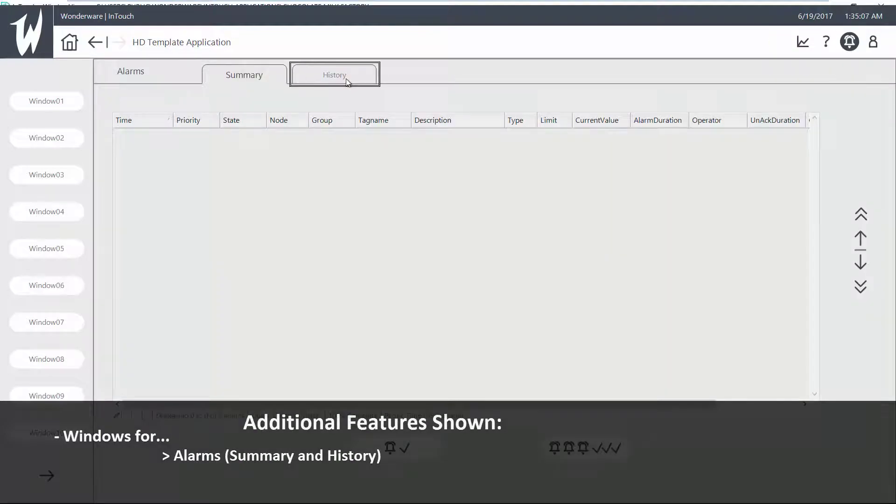
left_click(347, 83)
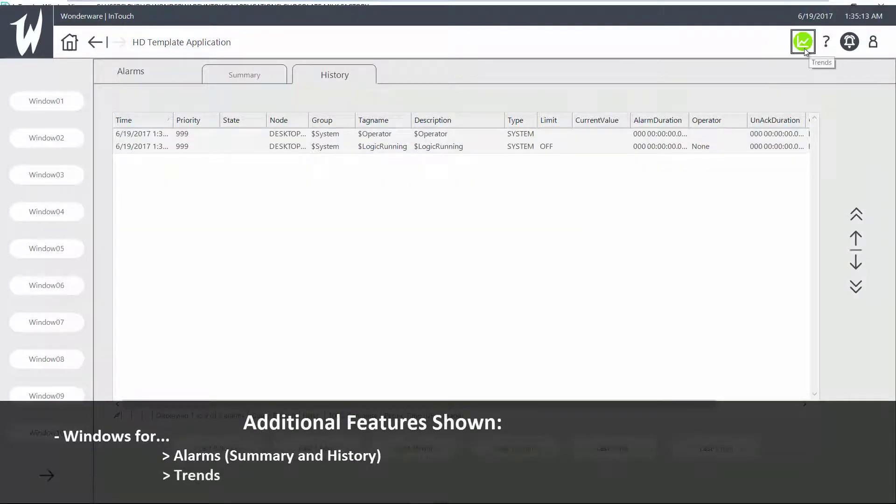
left_click(804, 45)
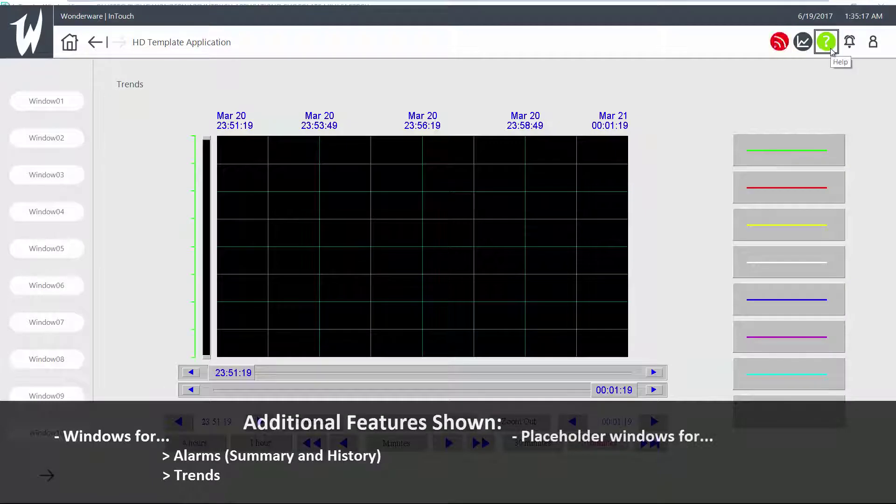
left_click(830, 49)
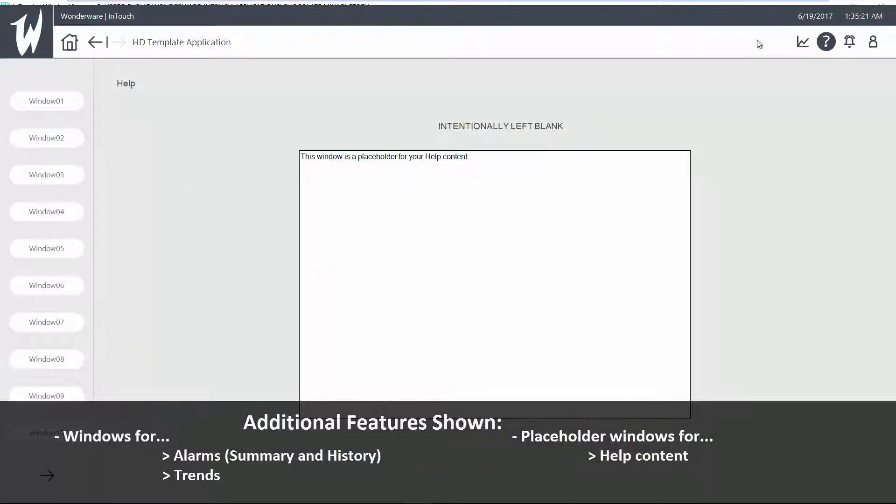
left_click(777, 42)
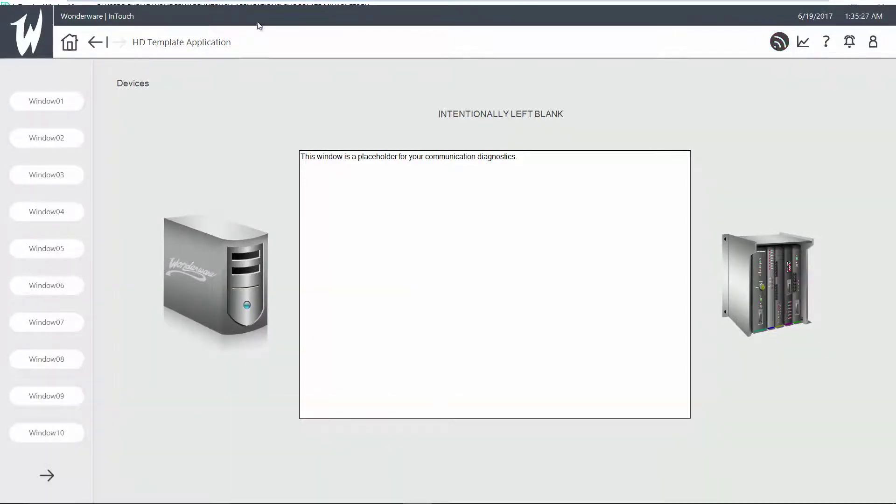
left_click(77, 43)
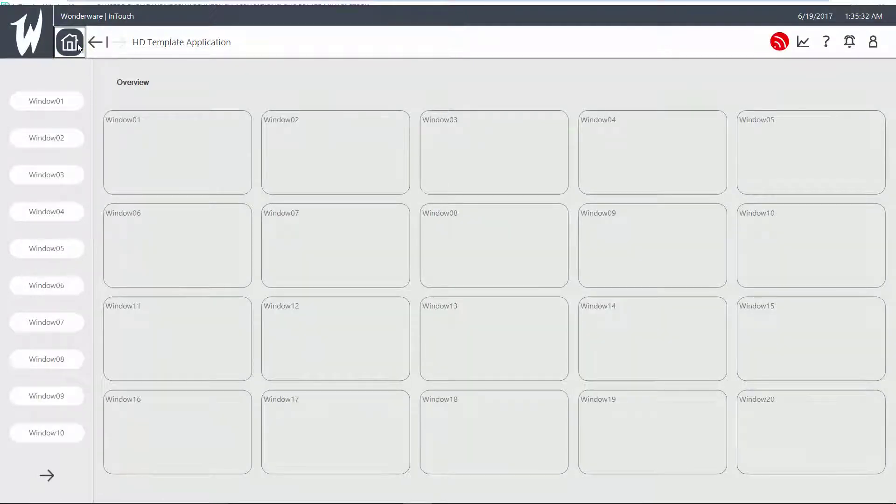
- Switch from WindowViewer back to WindowMaker and open Window01 in the symbol editor
key("alt+space")
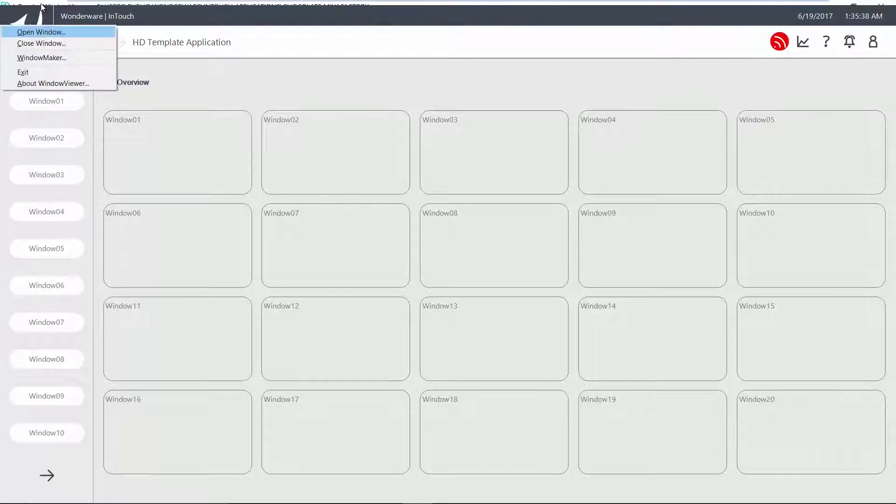
key("Down")
key("Down")
key("Return")
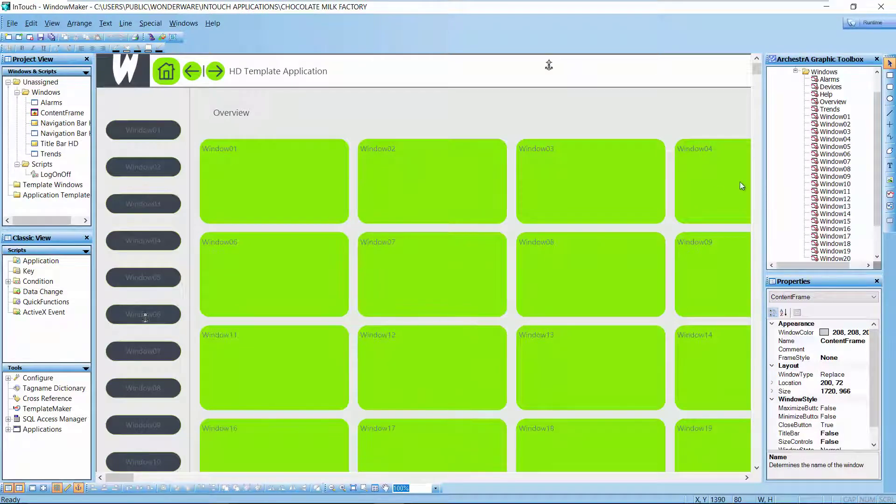
left_click(813, 118)
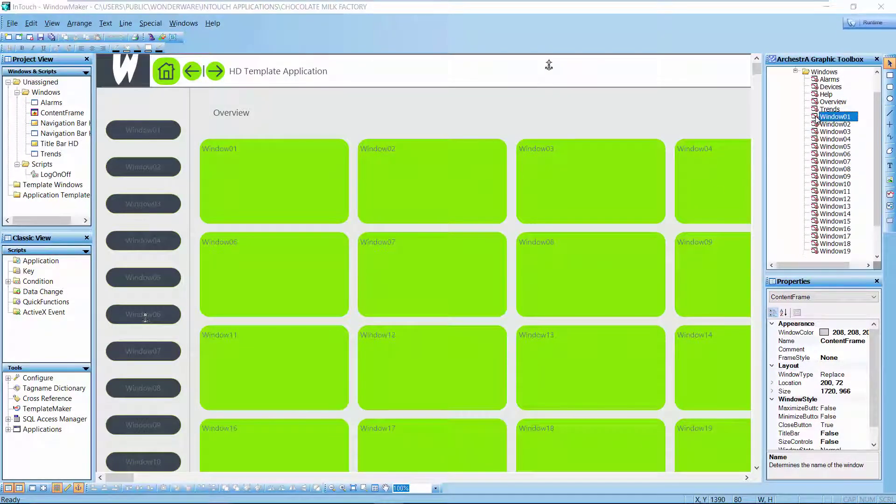
double_click(817, 119)
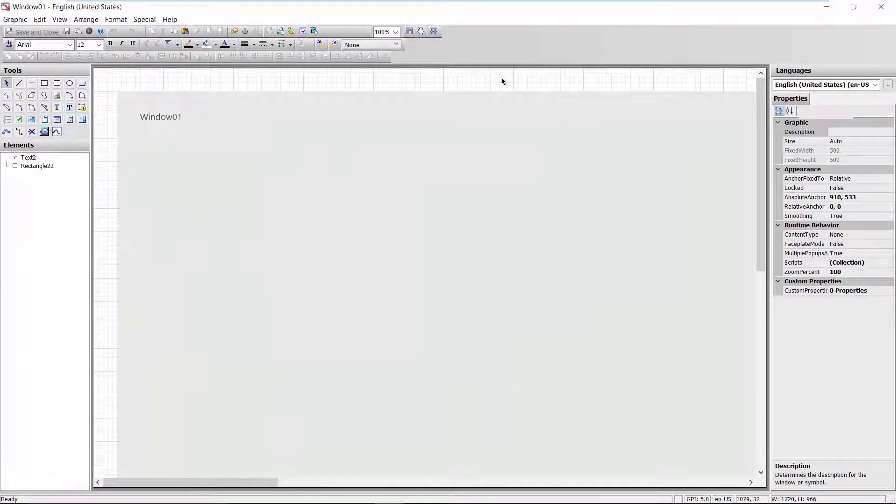
- Replace the Window01 heading text with 'Mixing' using Substitute Strings
left_click(176, 120)
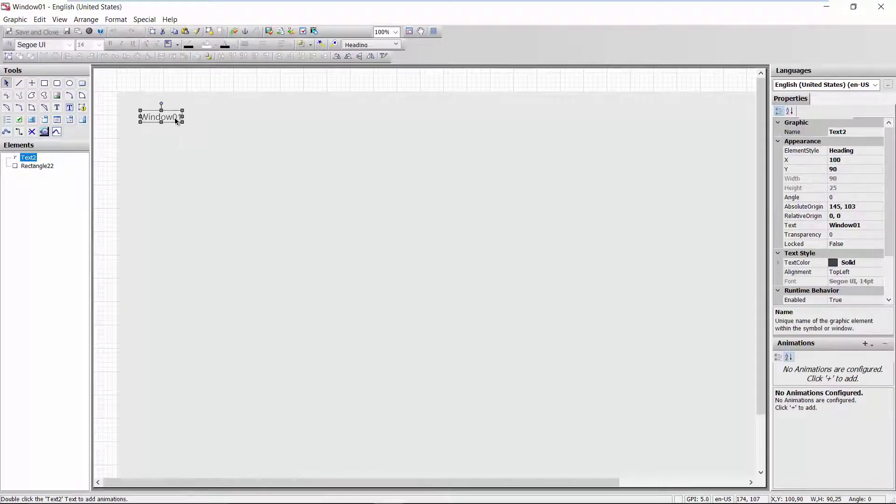
key("ctrl+l")
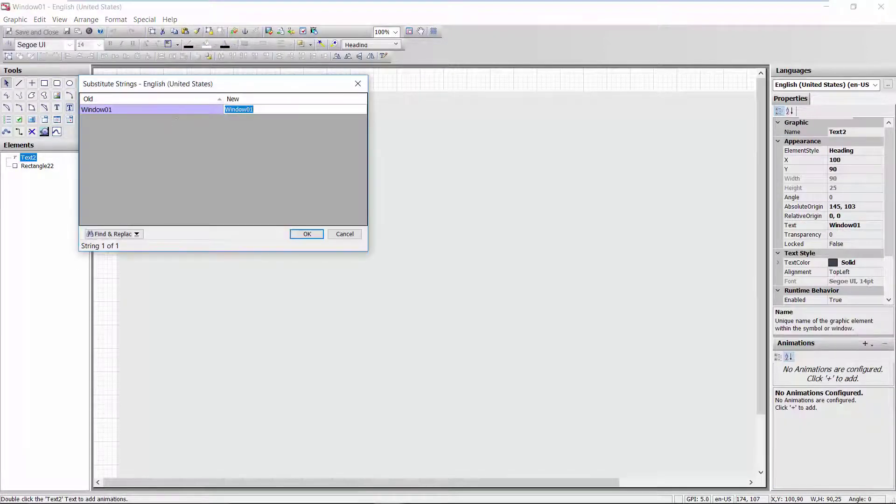
type("Mixing")
key("Return")
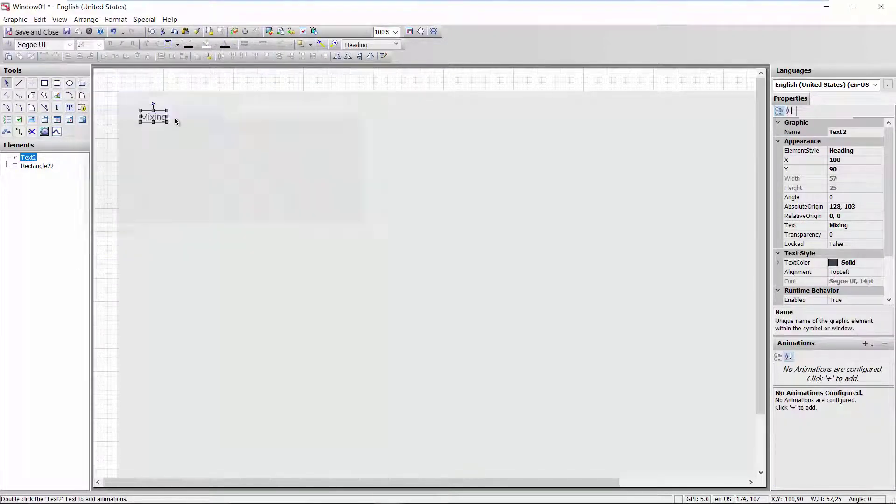
left_click(234, 32)
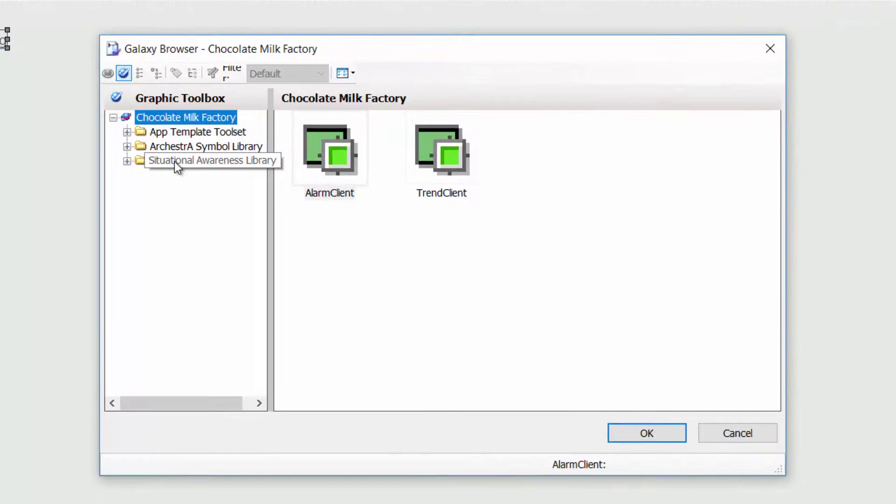
- Place an SA_Tank_Vessel from the Situational Awareness Library Equipment symbols near the canvas centre
left_click(127, 161)
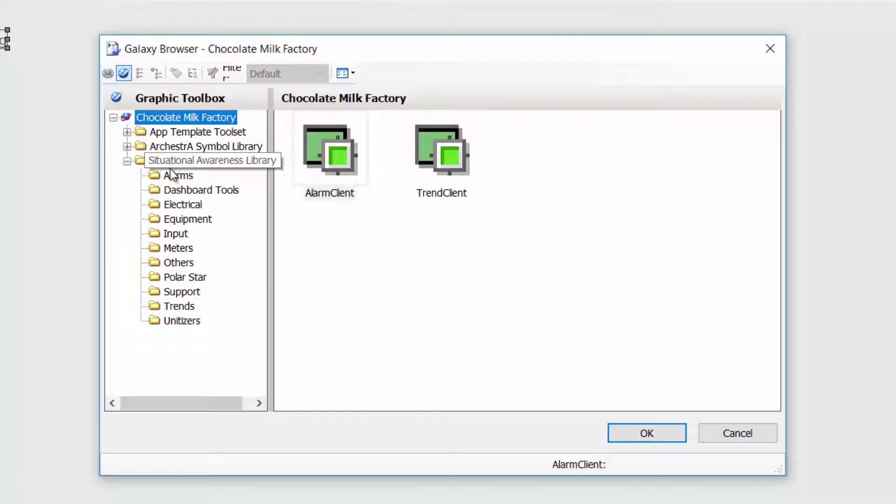
left_click(199, 220)
left_click_drag(772, 171, 767, 325)
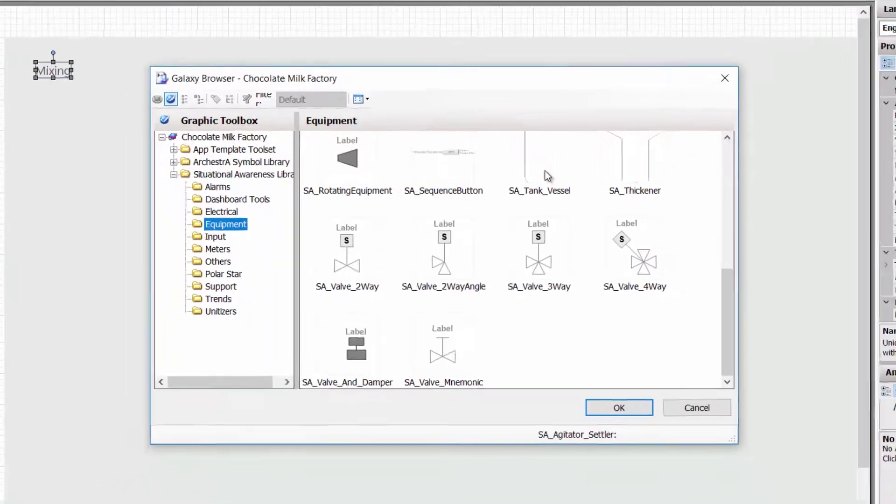
double_click(558, 163)
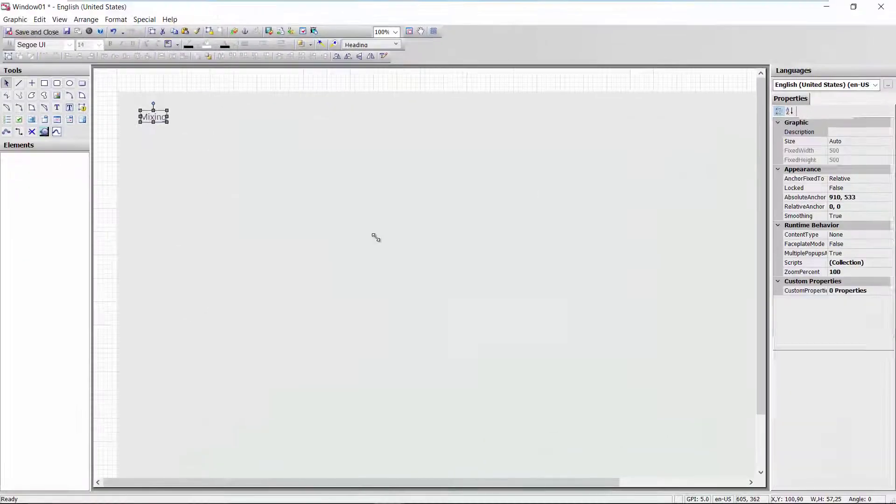
left_click(371, 234)
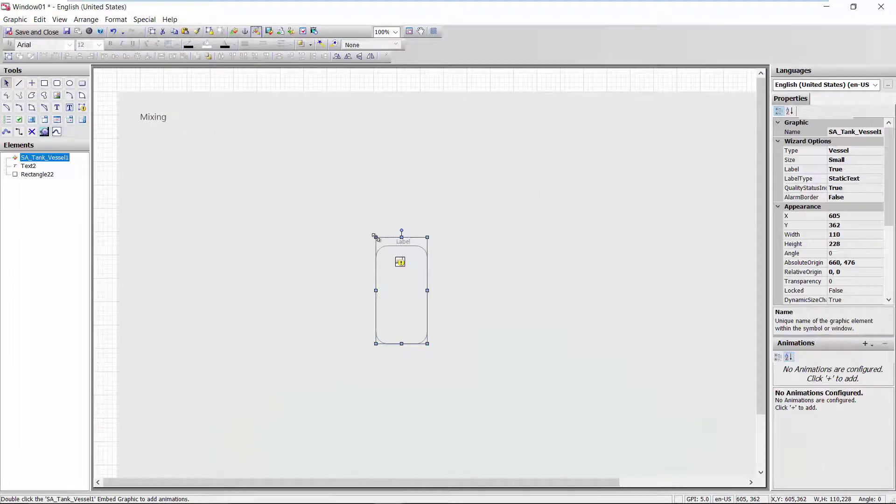
- Add two-way valves left of the tank, then duplicate one and move it right of the tank
left_click(233, 32)
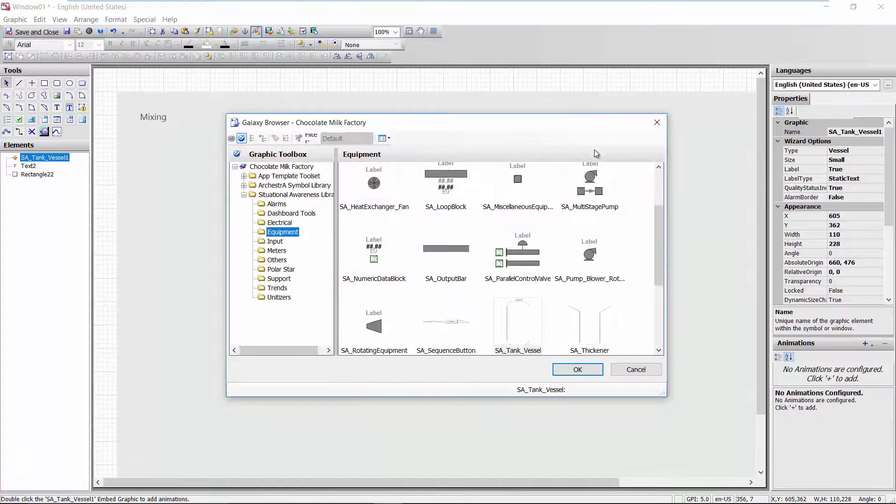
left_click_drag(664, 240, 662, 327)
double_click(372, 252)
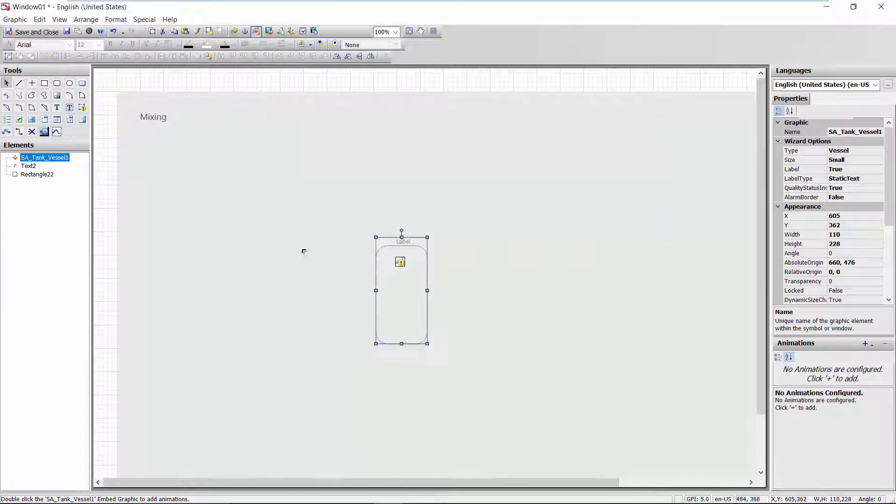
left_click(271, 259)
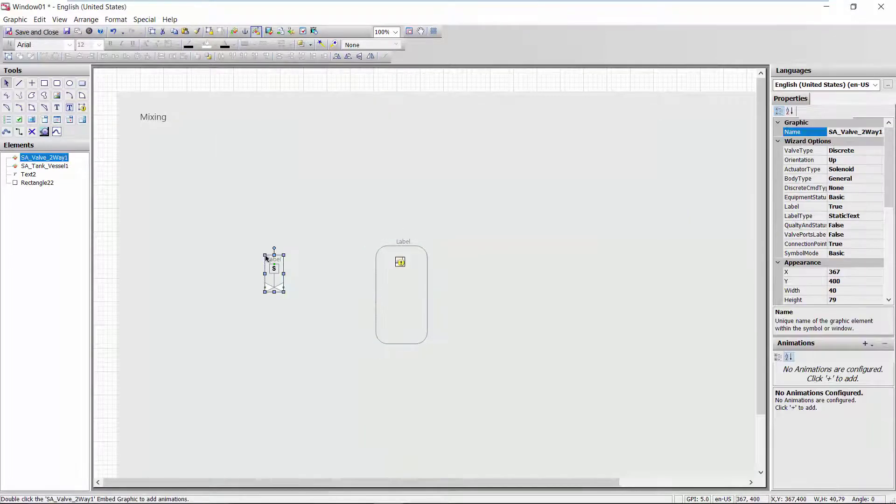
left_click_drag(285, 267, 282, 319)
key("ctrl+d")
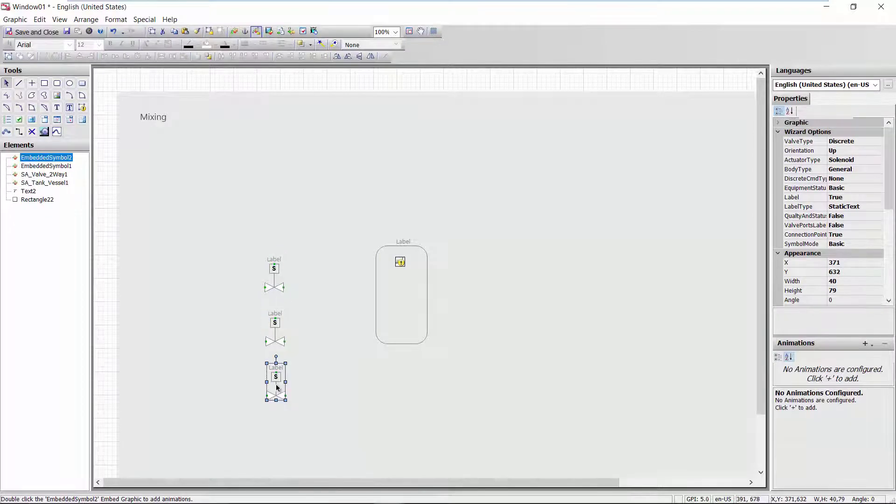
left_click_drag(277, 387, 511, 323)
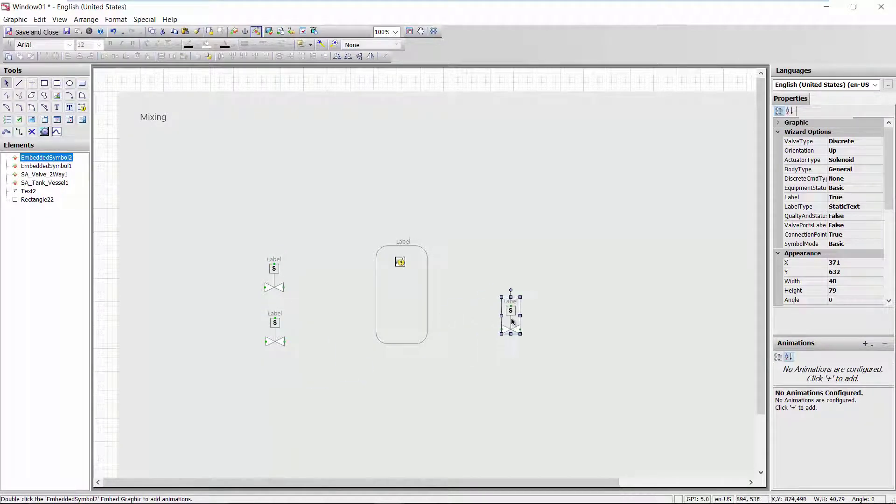
- Add three connection points on the vessel's left and right sides
left_click(32, 132)
left_click(376, 279)
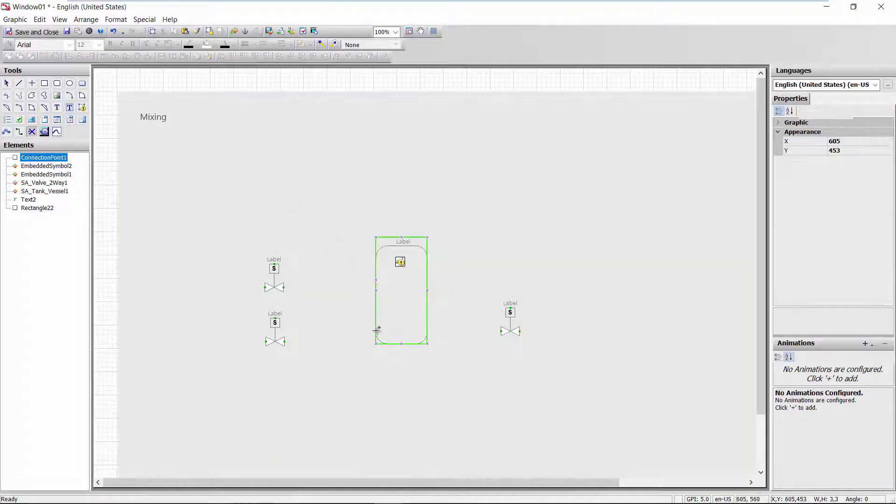
left_click(376, 330)
left_click(426, 325)
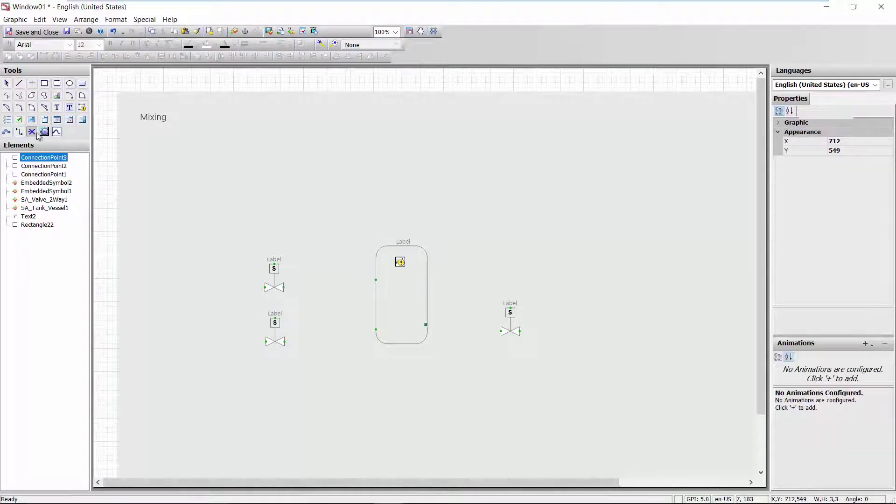
- Pipe both inlet valves into the vessel, run the outlet through the right valve, add feed lines, save
left_click(19, 132)
left_click_drag(284, 287, 376, 281)
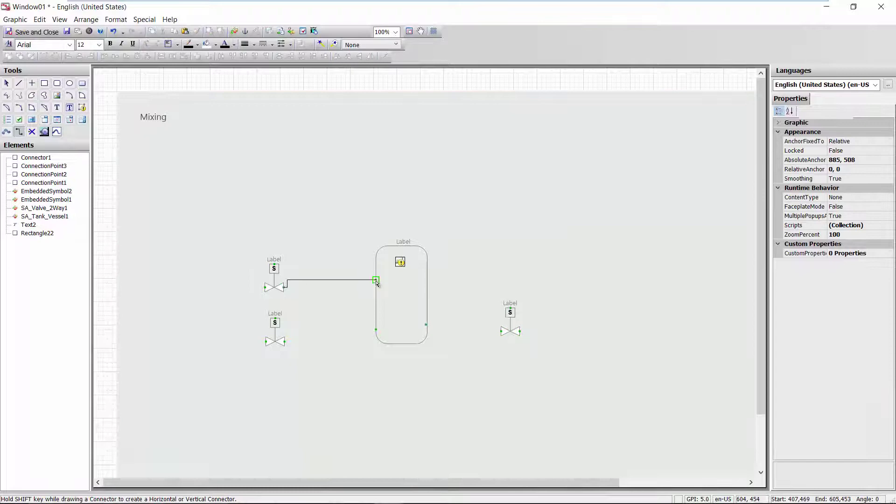
left_click(21, 133)
mouse_move(284, 341)
left_mouse_down()
mouse_move(493, 323)
mouse_move(501, 331)
mouse_move(644, 331)
left_mouse_up()
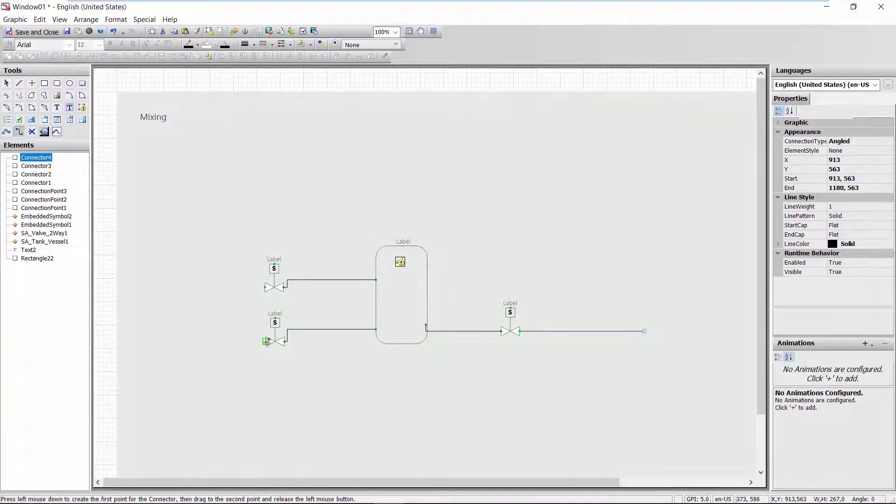
left_click_drag(267, 341, 161, 339)
left_click_drag(265, 287, 164, 287)
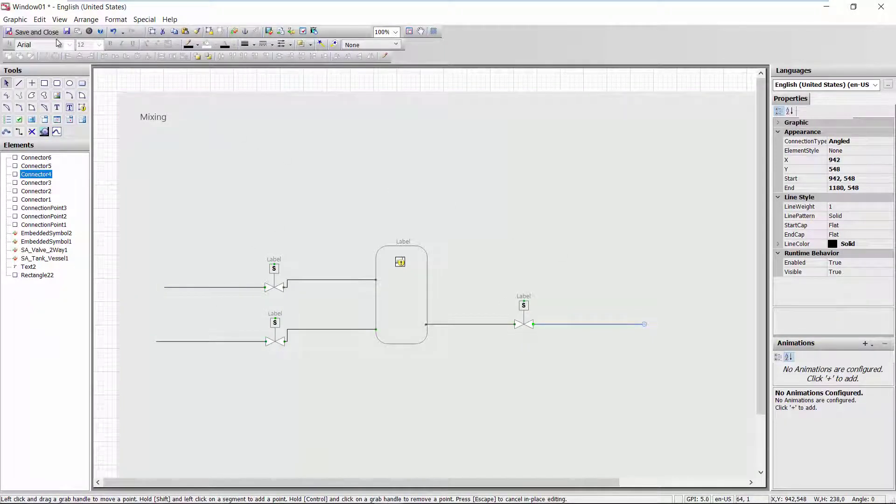
left_click(38, 32)
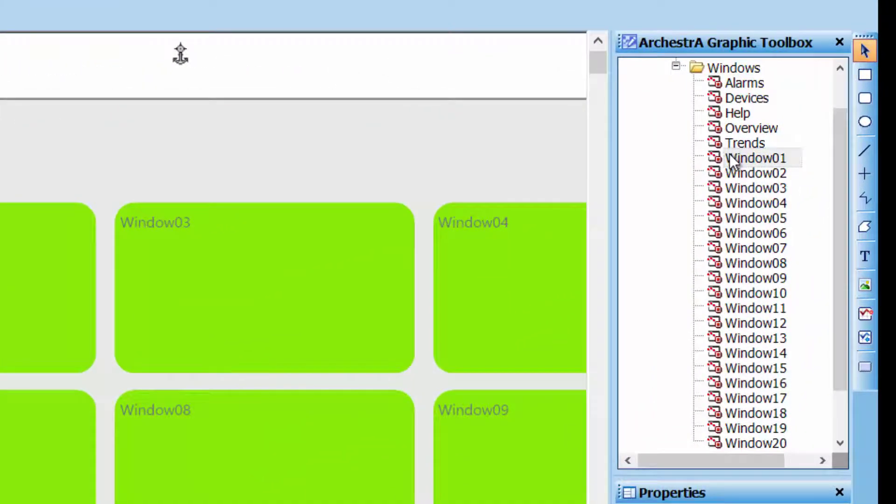
- Rename the Window01 graphic in the Graphic Toolbox to Mixing
left_click(730, 158)
right_click(731, 158)
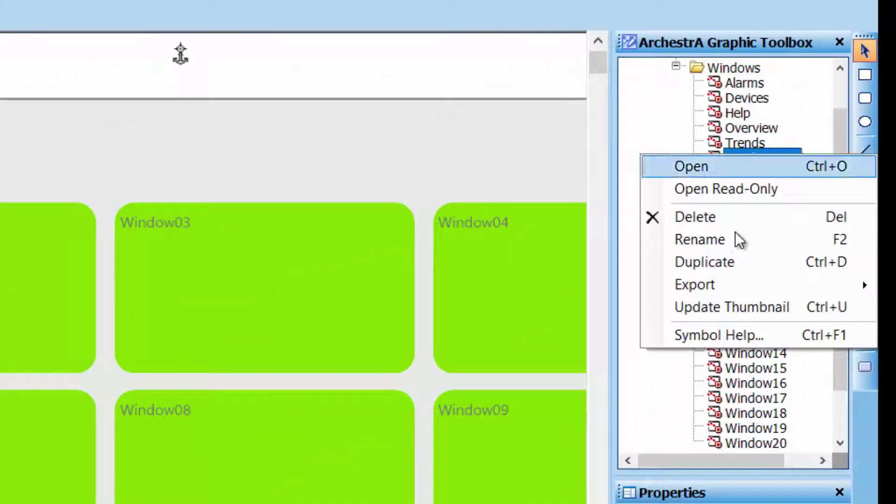
left_click(767, 241)
type("M")
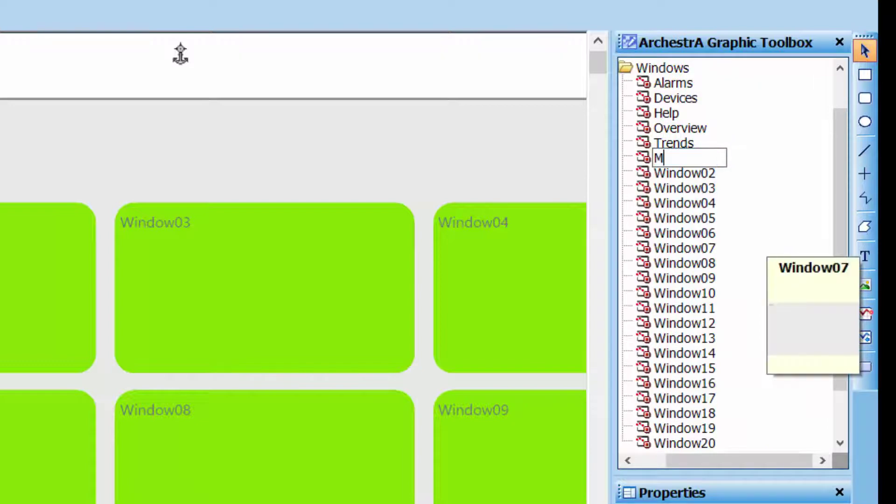
type("ixing")
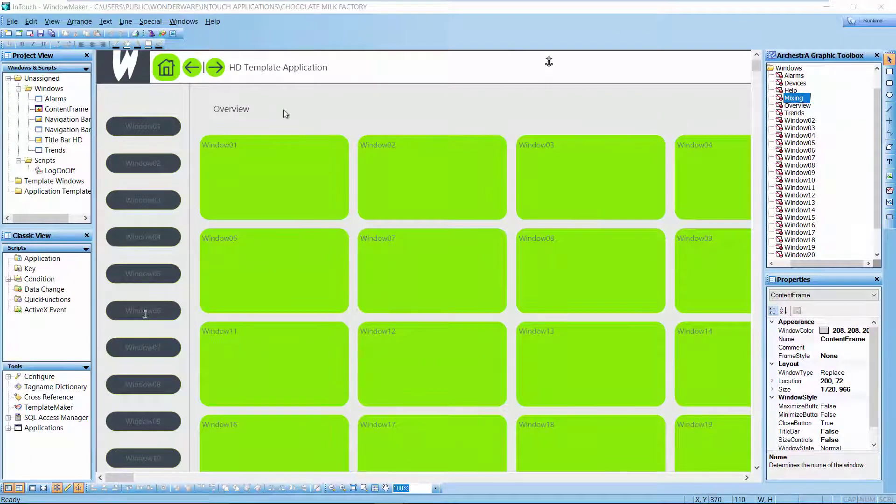
- Relabel the navigation bar's Window01 button as 'Mixing' and save the symbol
right_click(155, 124)
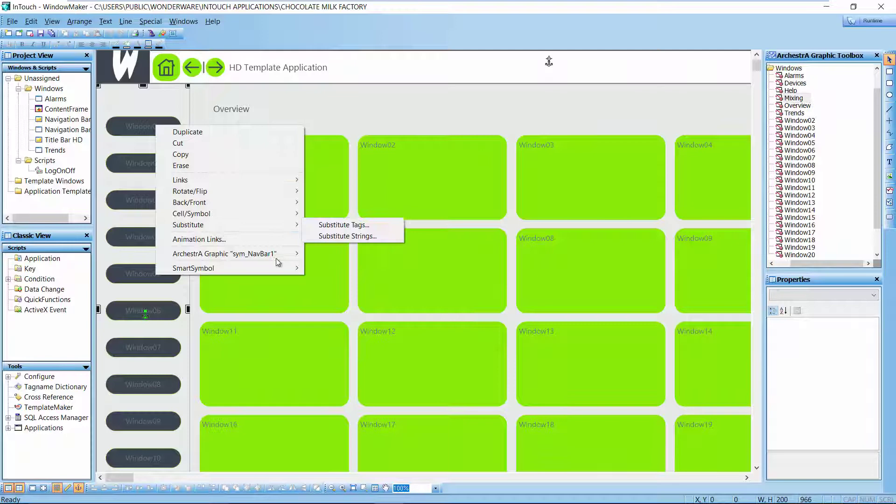
mouse_move(281, 254)
left_click(337, 254)
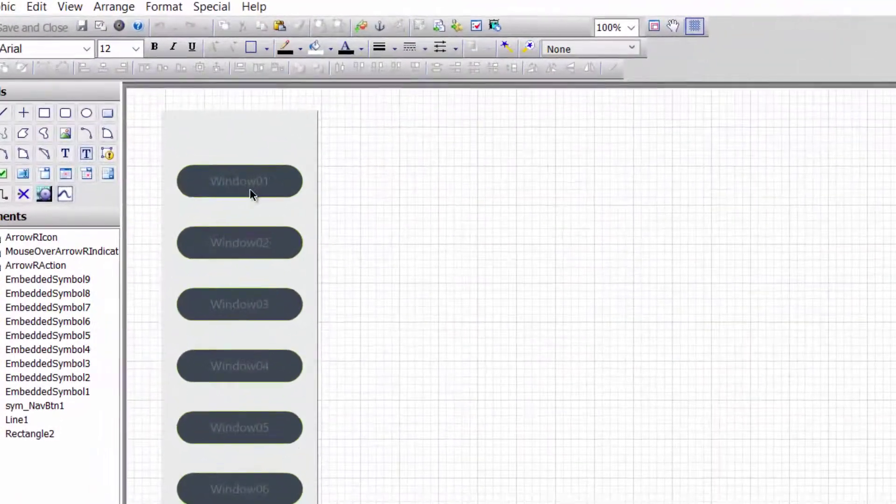
left_click(252, 194)
key("ctrl+l")
type("Mixing")
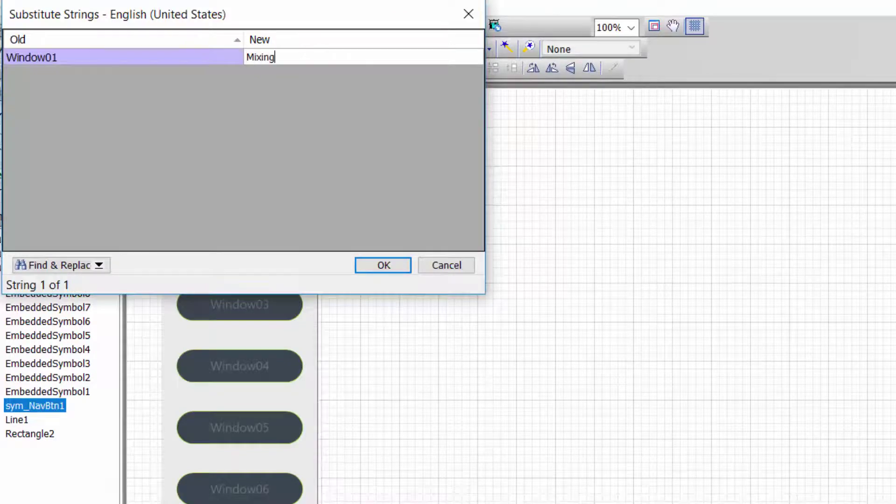
key("Return")
left_click(35, 27)
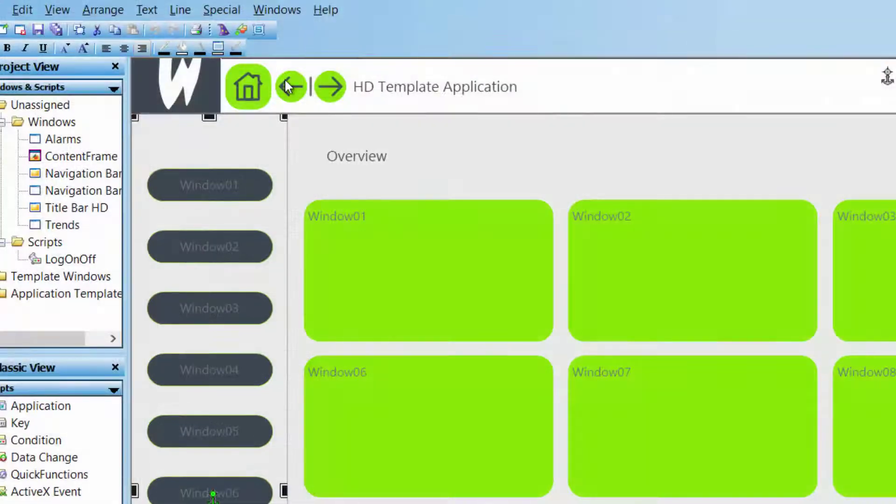
- Relabel the Overview symbol's Window01 tile as 'Mixing' and save the symbol
right_click(370, 233)
mouse_move(561, 243)
left_click(653, 242)
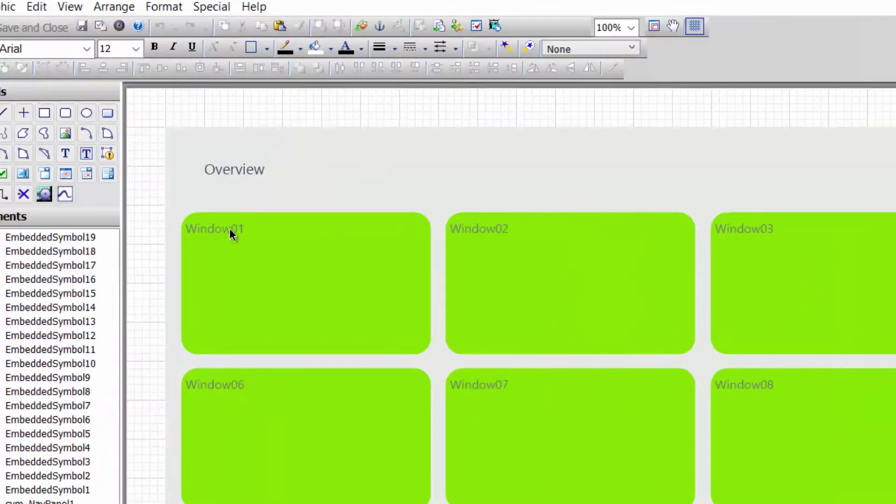
left_click(353, 220)
key("ctrl+l")
type("Mixing")
key("Return")
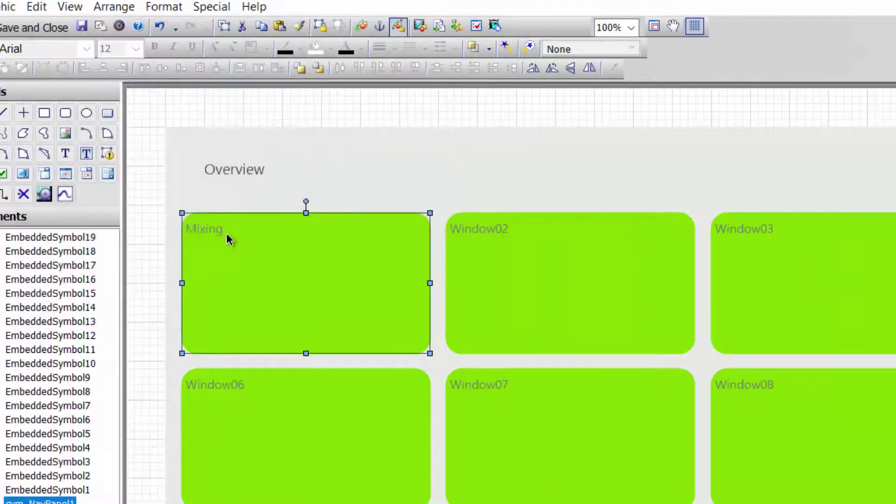
left_click(40, 27)
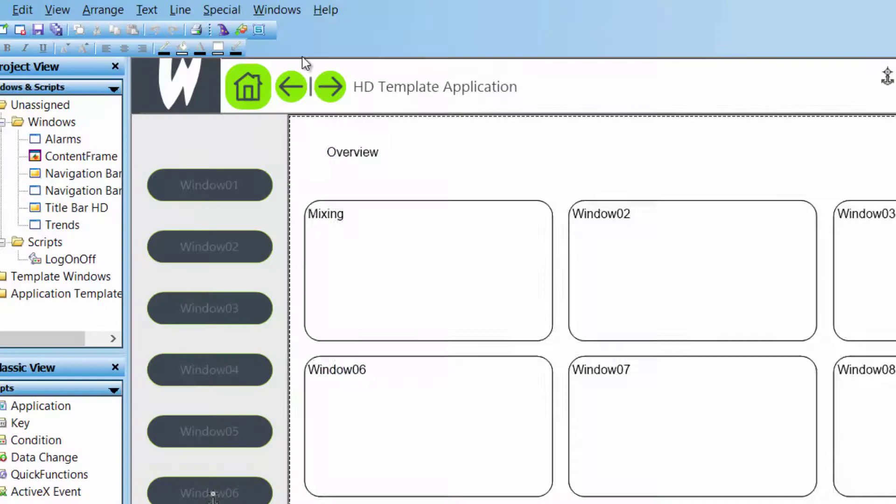
- In the title bar symbol, substitute the 'HD Template Application' heading with 'Chocolate Milk Factory'
right_click(538, 97)
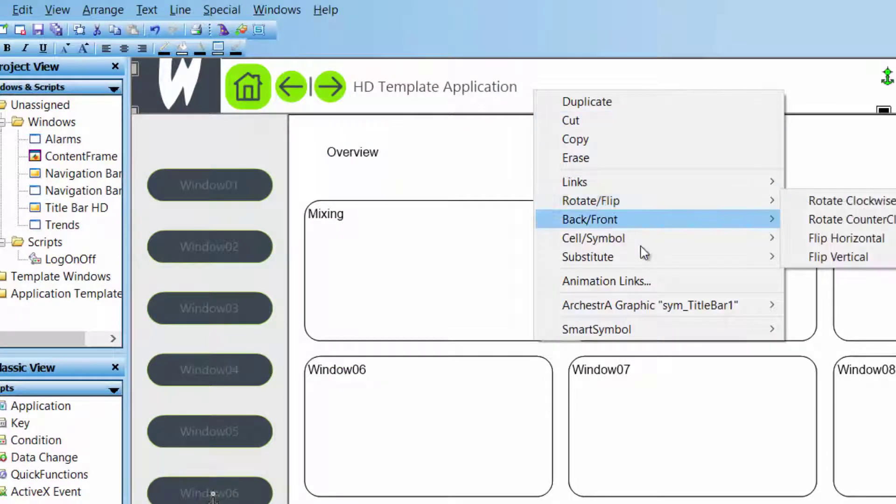
mouse_move(719, 303)
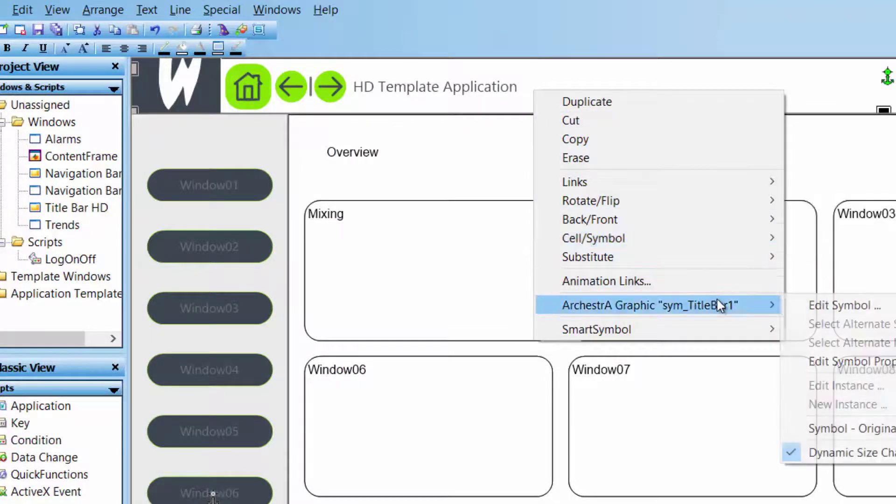
left_click(825, 306)
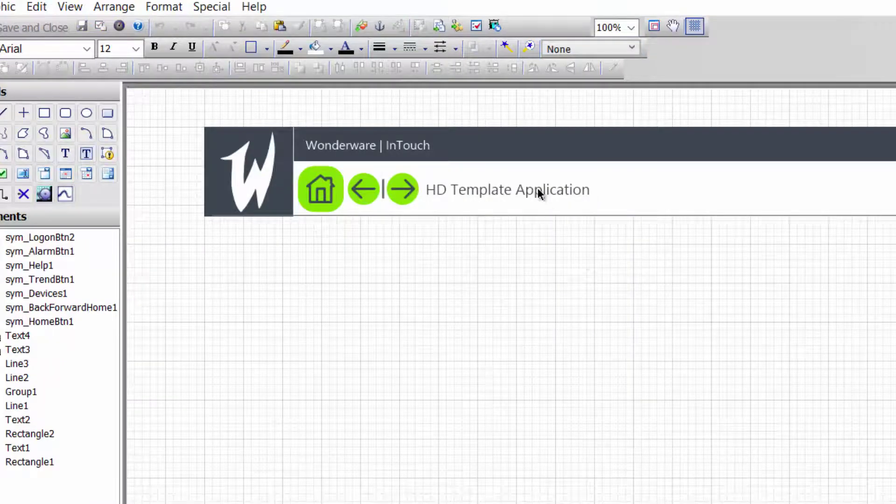
left_click(536, 191)
key("ctrl+l")
type("Chocolate Milk Factory")
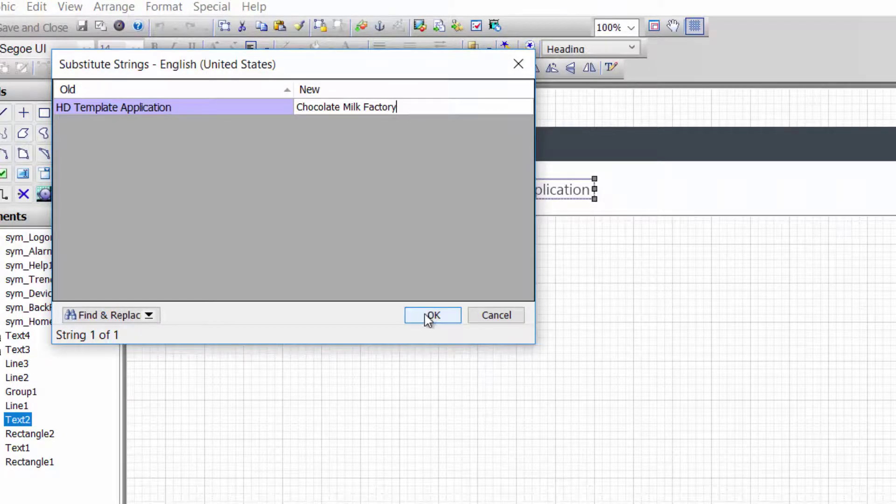
left_click(430, 316)
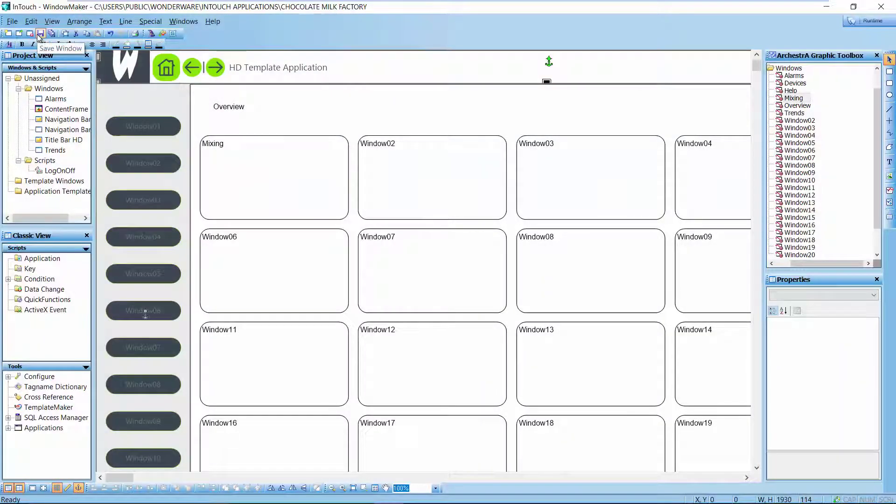
- Launch WindowViewer and browse Window05 and Window04, ending on the Mixing page
left_click(873, 21)
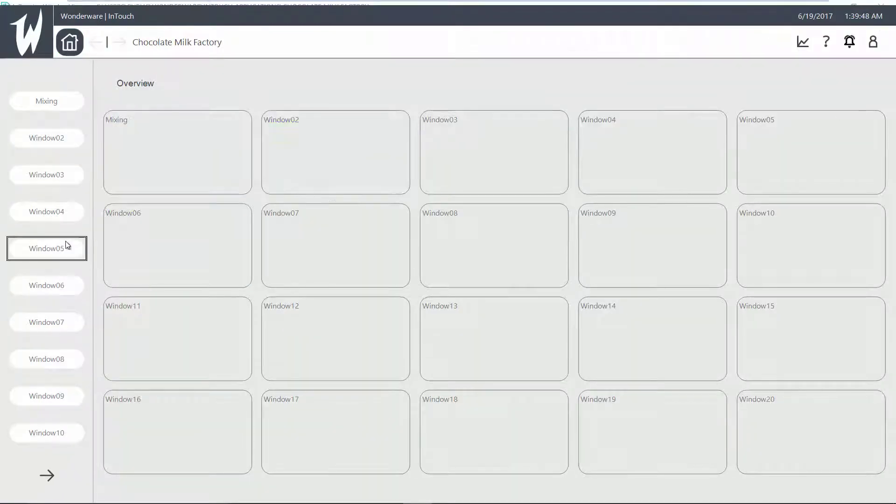
left_click(61, 248)
left_click(57, 214)
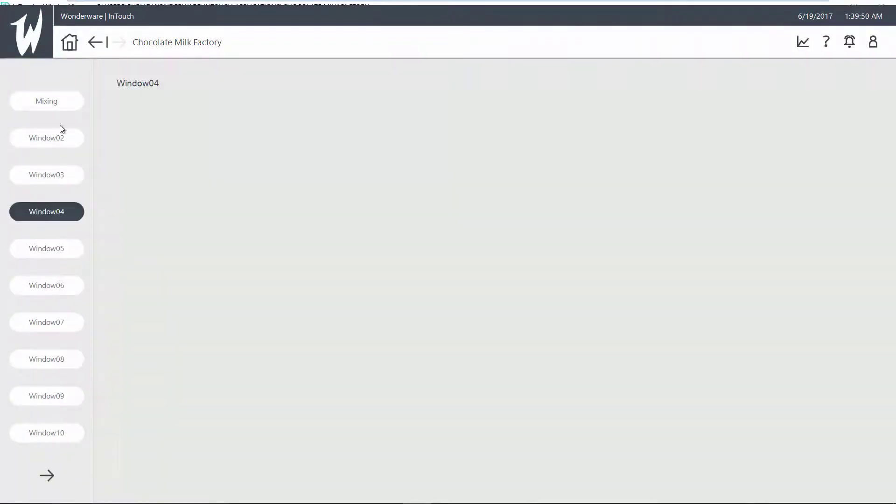
left_click(54, 104)
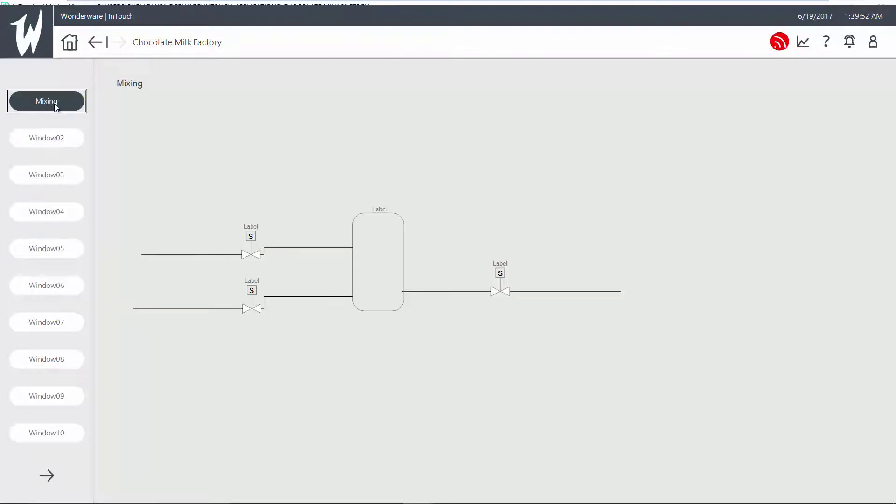